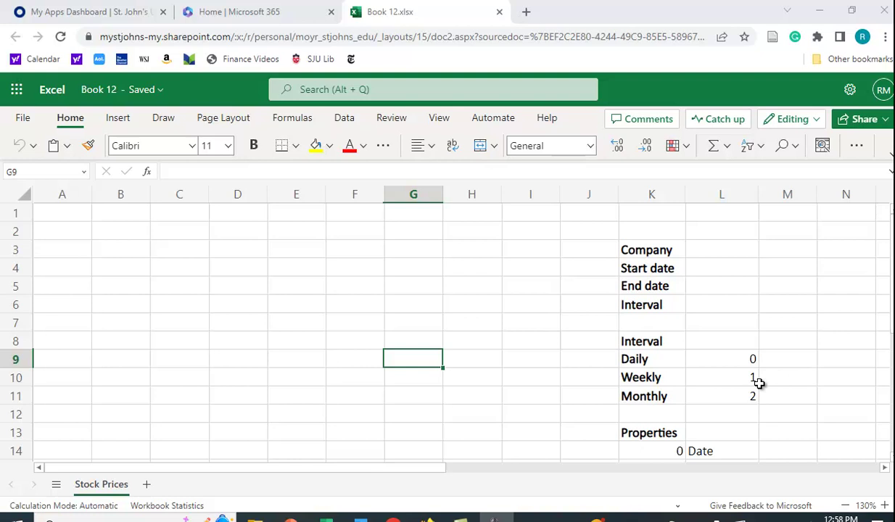
Step: Enter the ticker amzn as the company in cell L3
{"action": "scroll", "coordinate": [827, 364], "scroll_direction": "down", "scroll_amount": 3}
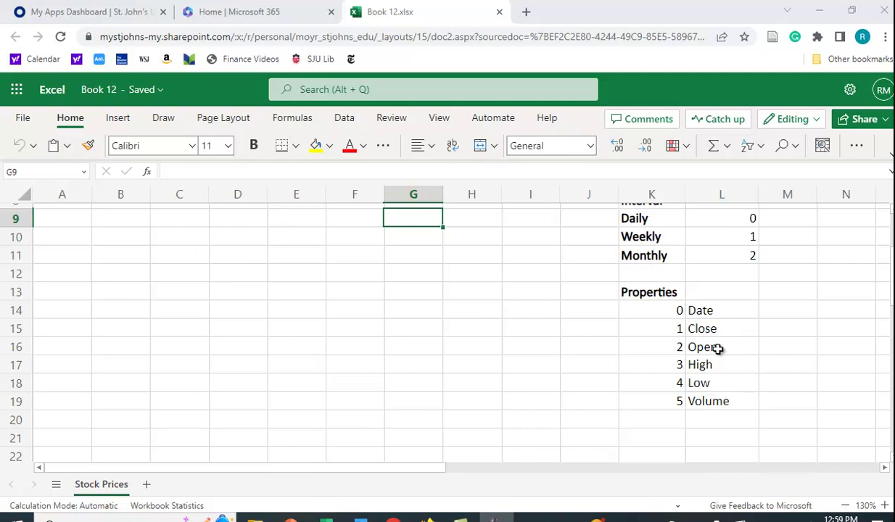
{"action": "scroll", "coordinate": [775, 330], "scroll_direction": "up", "scroll_amount": 3}
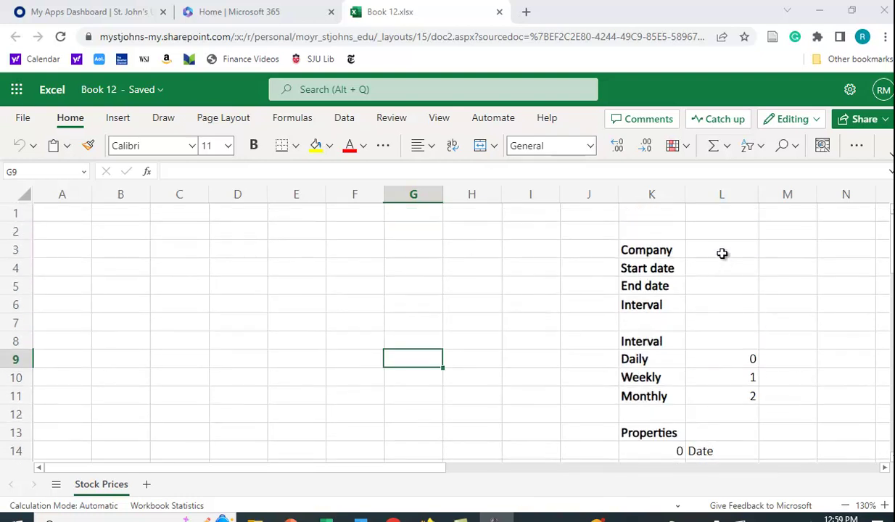
{"action": "left_click", "coordinate": [726, 255]}
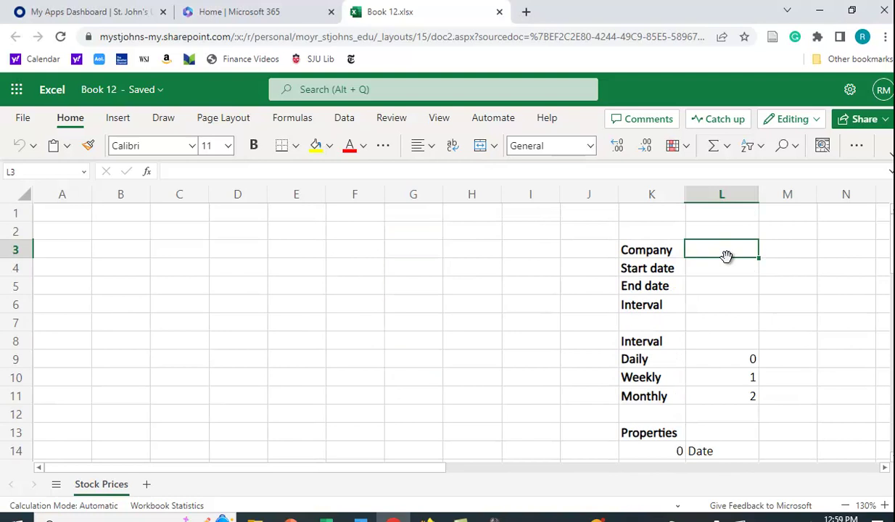
{"action": "type", "text": "amzn"}
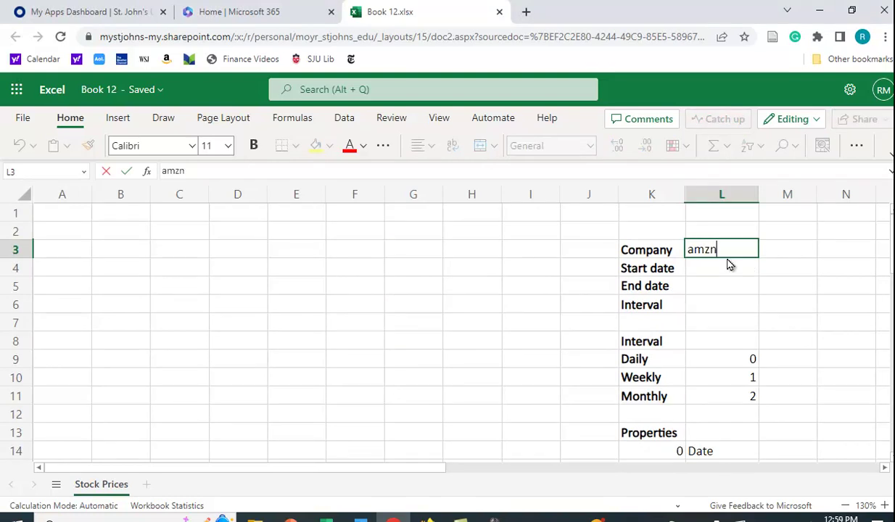
{"action": "key", "text": "Return"}
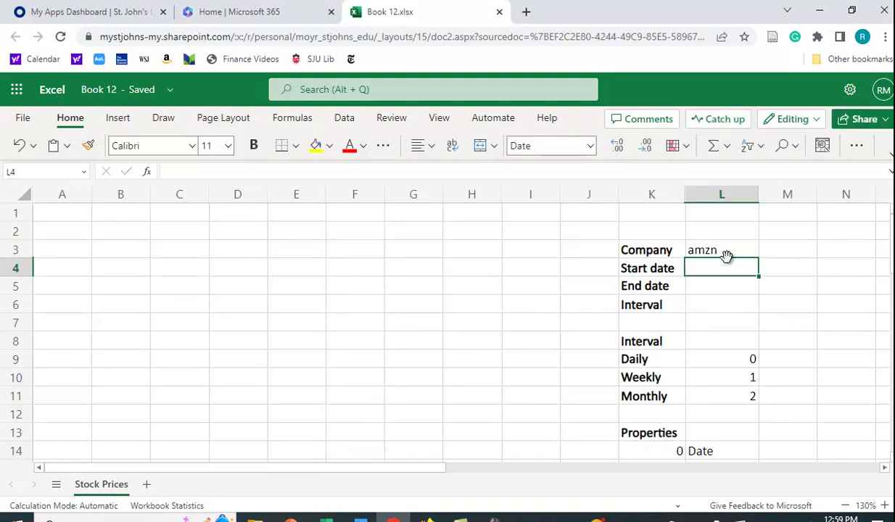
Step: Set the end date in cell L5 to the current date with the formula =TODAY()
{"action": "key", "text": "Down"}
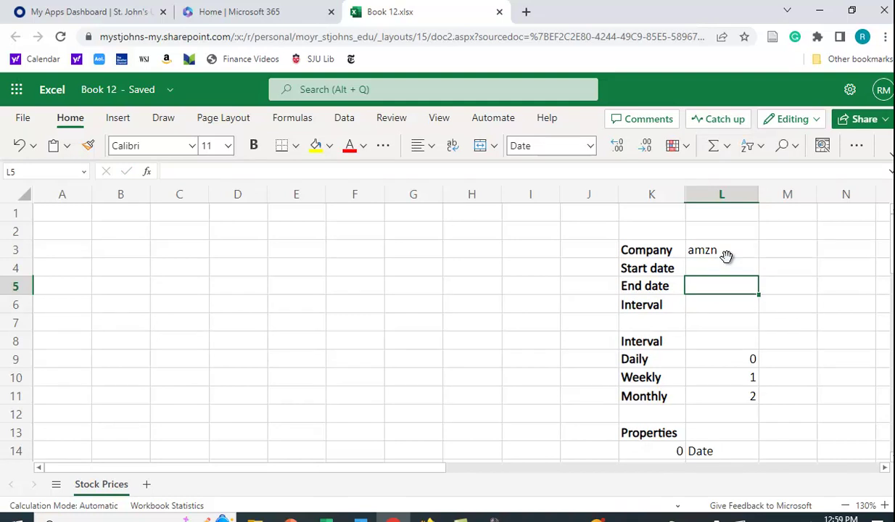
{"action": "type", "text": "="}
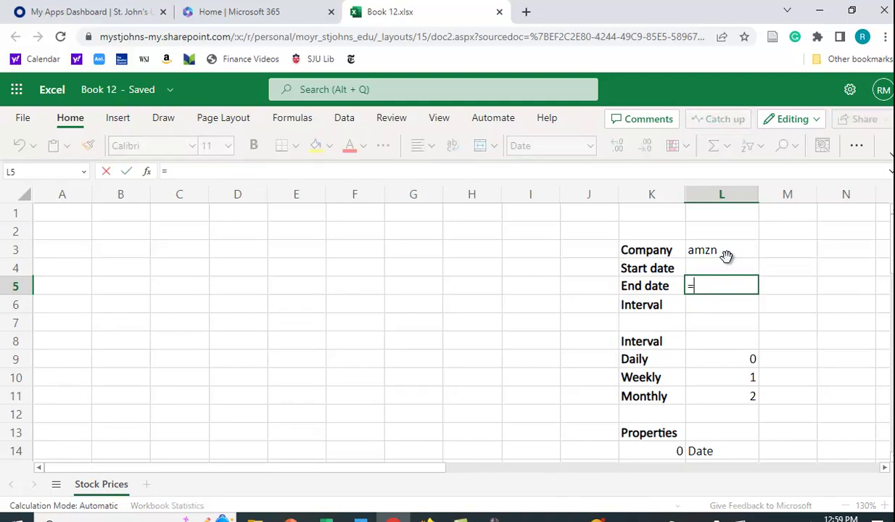
{"action": "type", "text": "toda"}
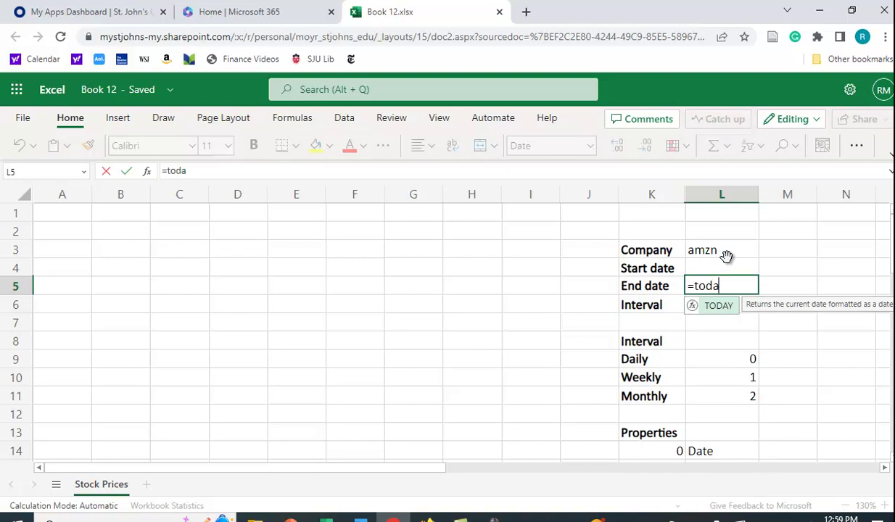
{"action": "type", "text": "y("}
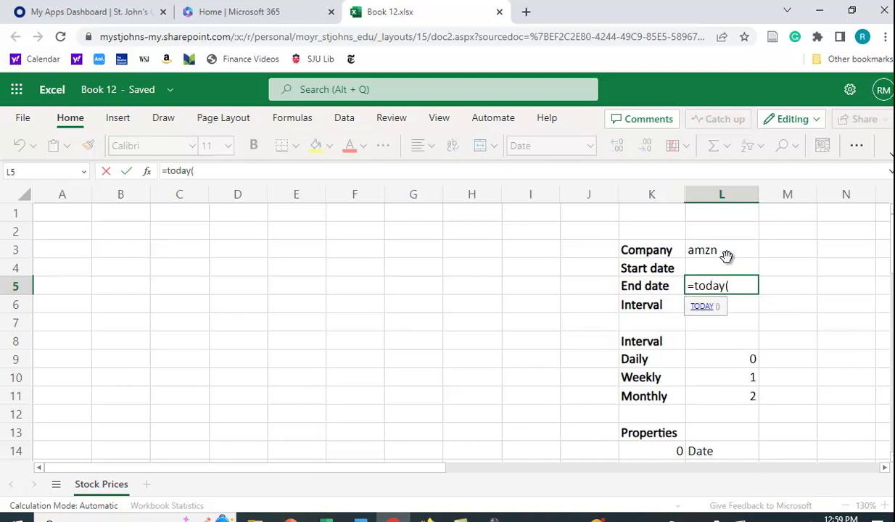
{"action": "type", "text": ")"}
{"action": "key", "text": "Return"}
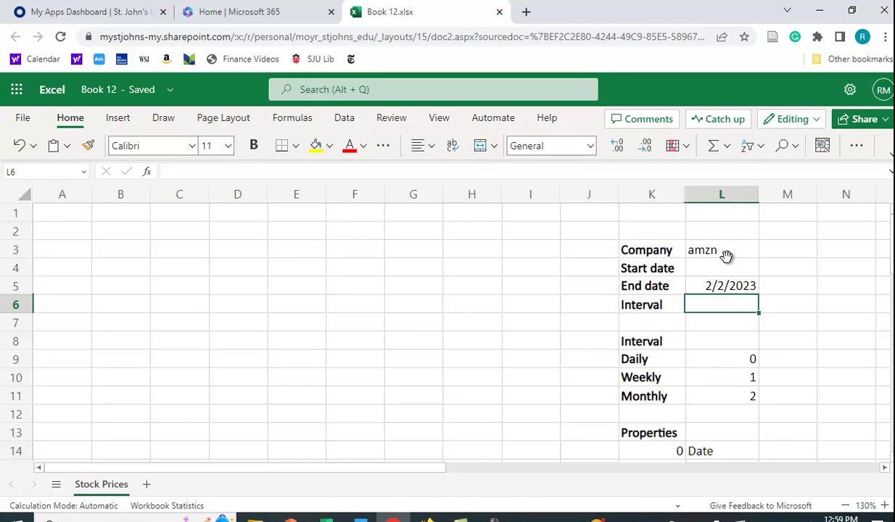
Step: Calculate the start date in cell L4 as one year before the end date with the formula =L5-365
{"action": "left_click", "coordinate": [691, 263]}
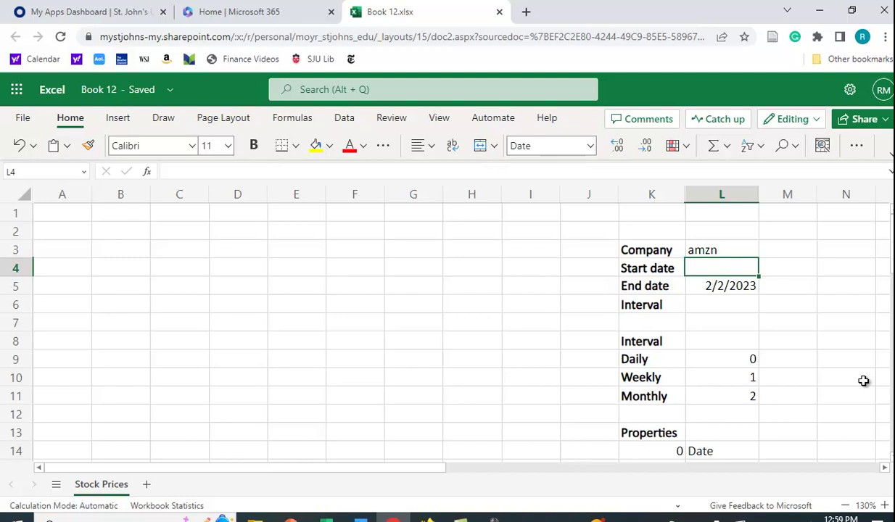
{"action": "type", "text": "="}
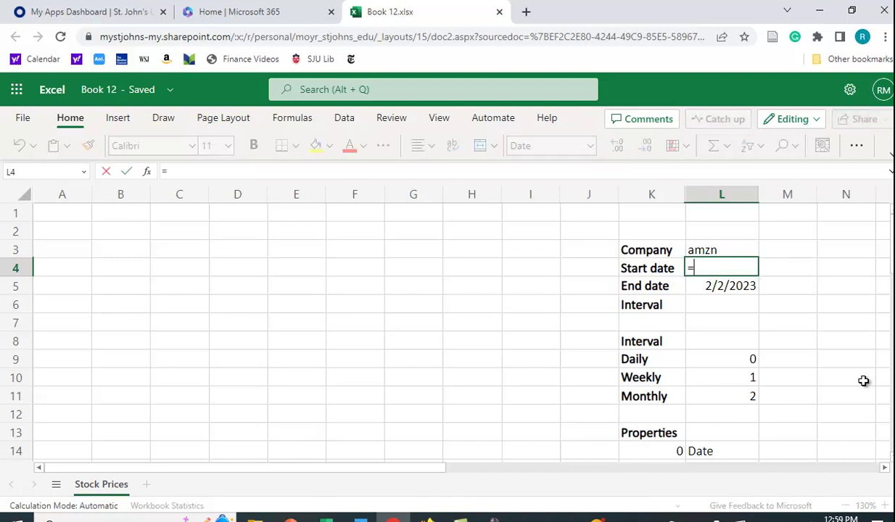
{"action": "left_click", "coordinate": [731, 288]}
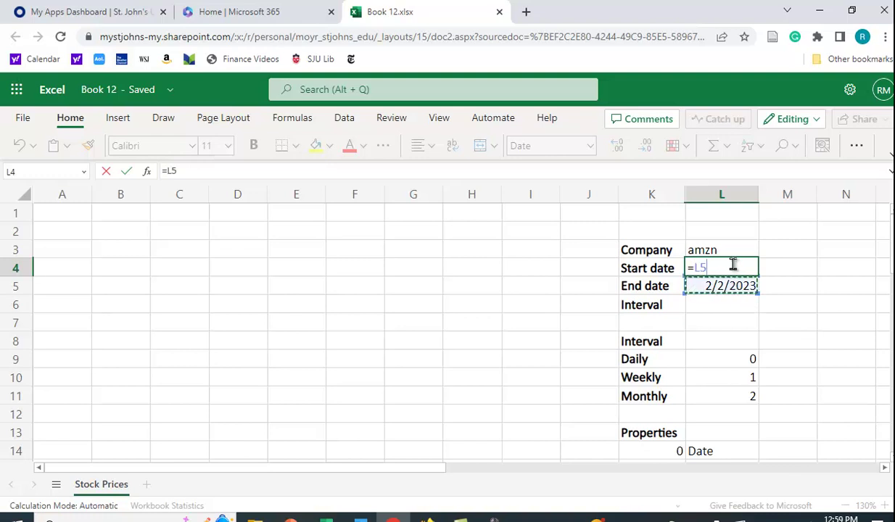
{"action": "type", "text": "-"}
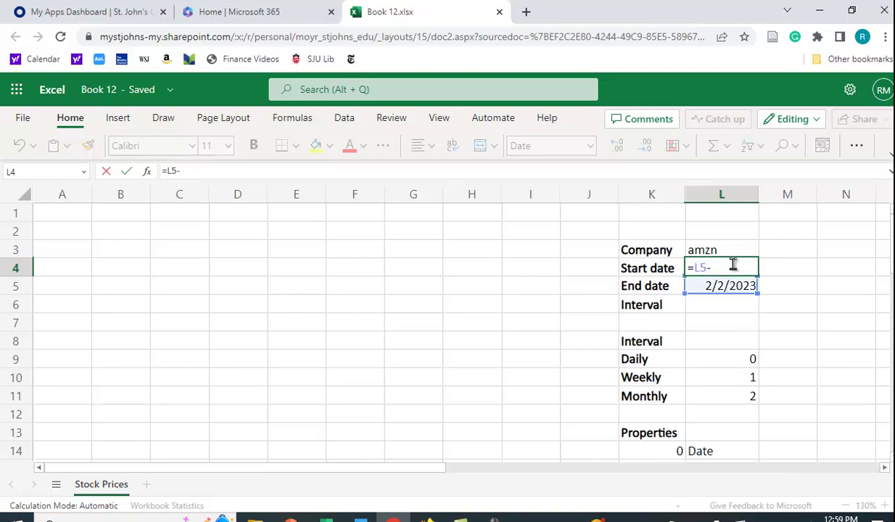
{"action": "type", "text": "365"}
{"action": "key", "text": "Return"}
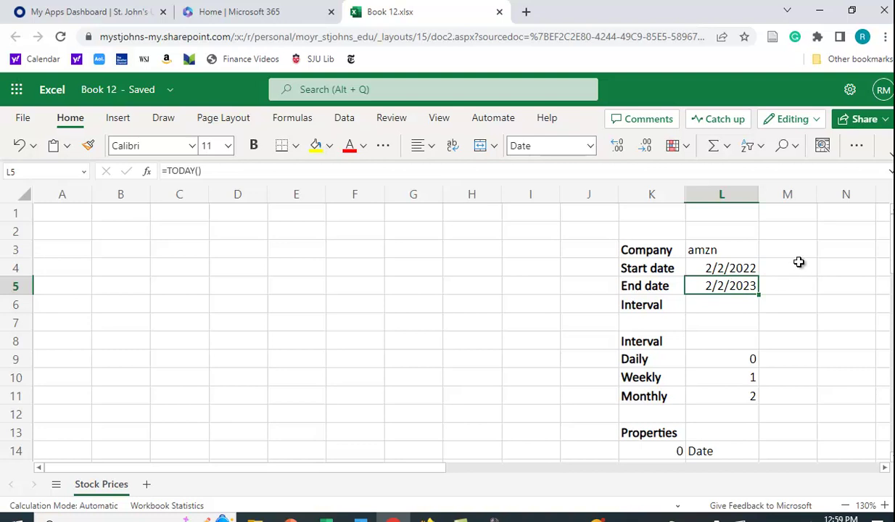
Step: Set the interval in cell L6 to 1 for weekly data
{"action": "left_click", "coordinate": [740, 305]}
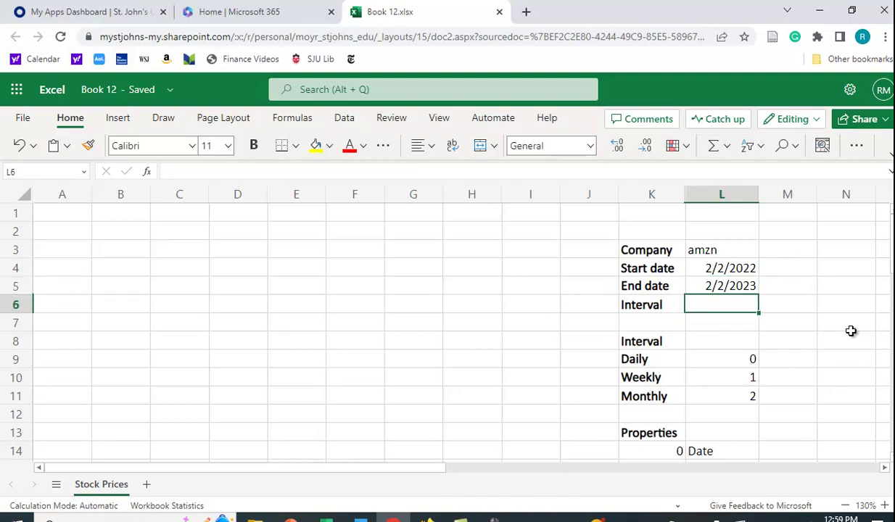
{"action": "type", "text": "1"}
{"action": "key", "text": "Return"}
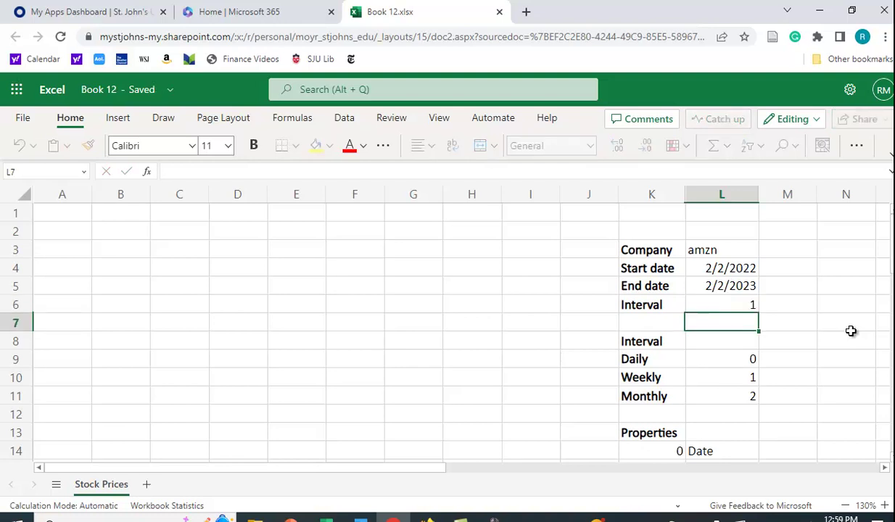
Step: Begin a STOCKHISTORY formula in cell B3 with the company ticker in L3 as the stock argument
{"action": "left_click", "coordinate": [115, 253]}
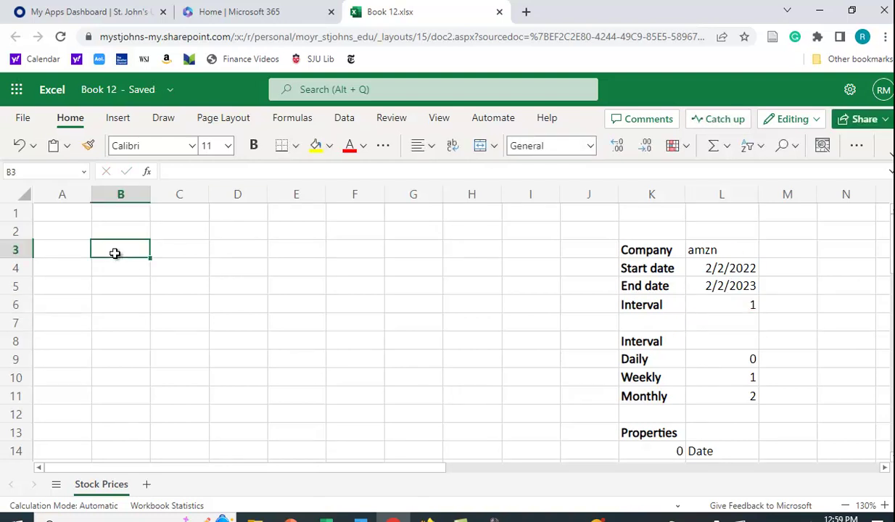
{"action": "type", "text": "="}
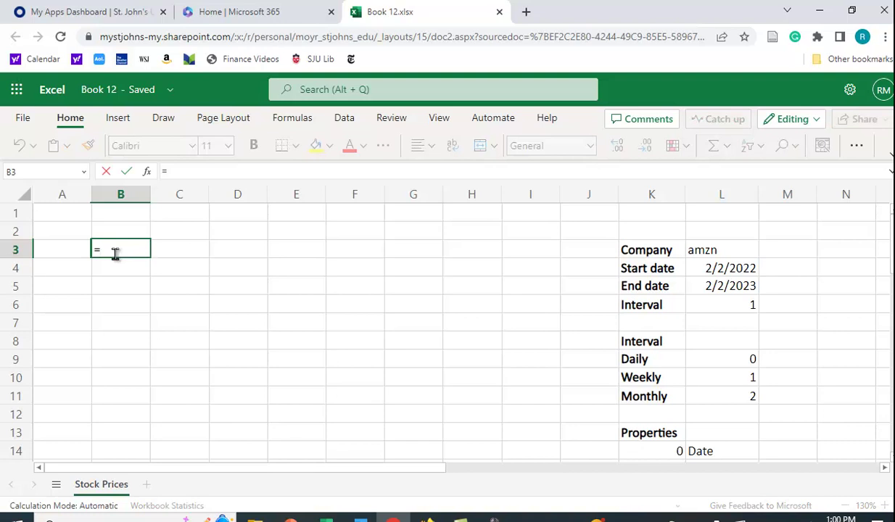
{"action": "type", "text": "stockhi"}
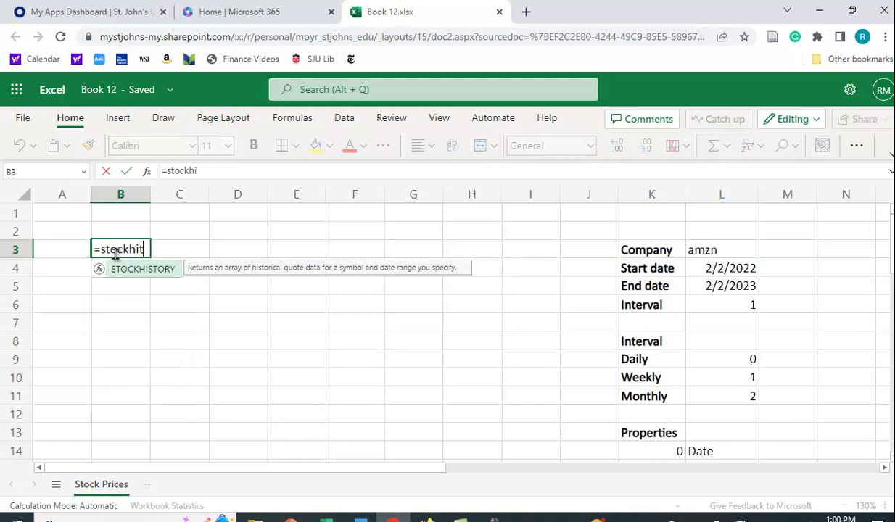
{"action": "type", "text": "stor"}
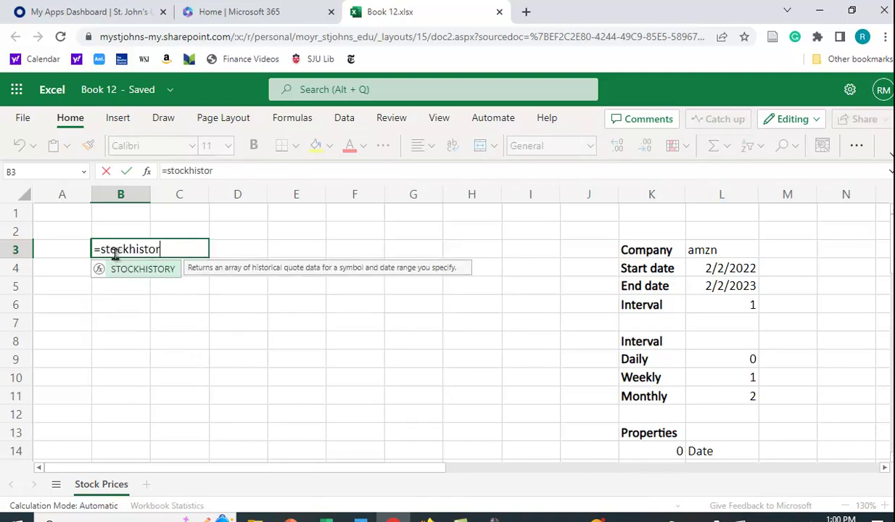
{"action": "type", "text": "y("}
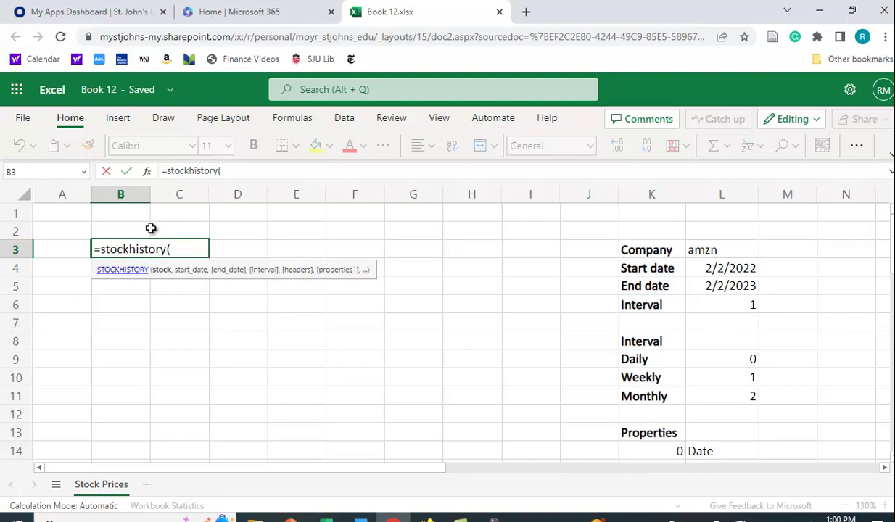
{"action": "left_click", "coordinate": [708, 252]}
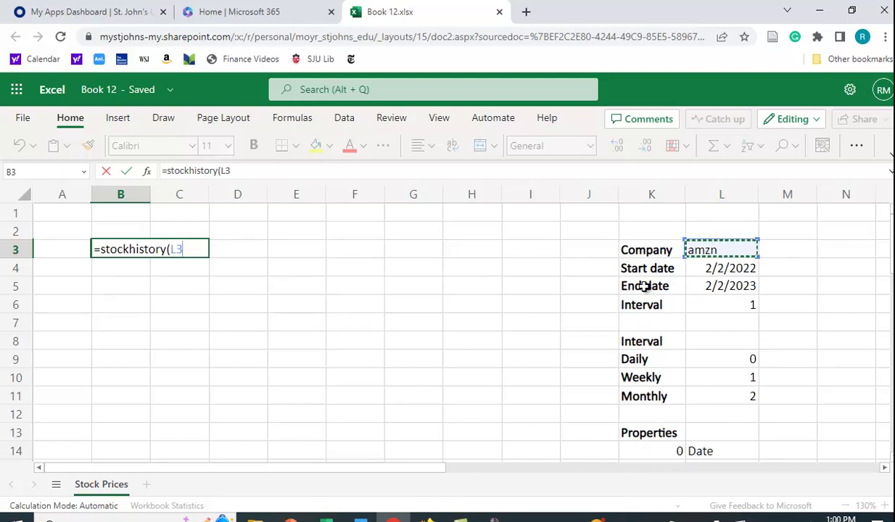
{"action": "type", "text": ","}
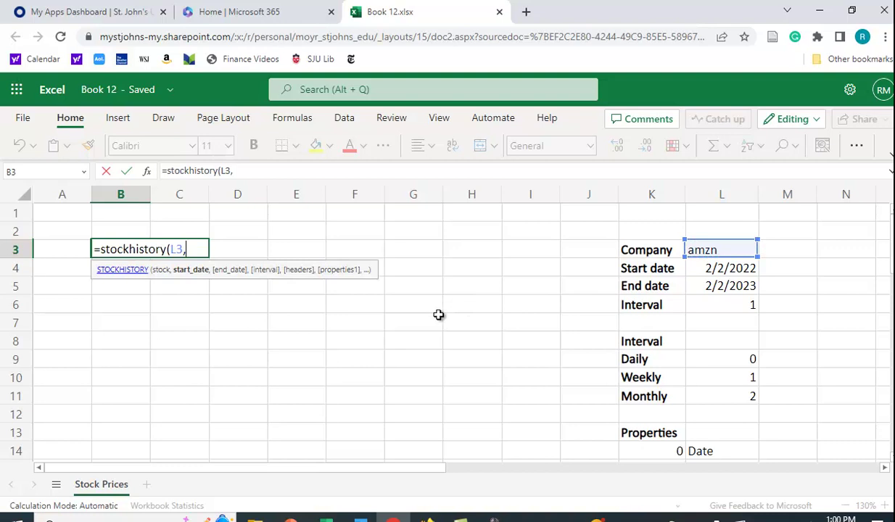
Step: Add the start date L4, end date L5 and interval L6 as the next arguments of the STOCKHISTORY formula
{"action": "left_click", "coordinate": [725, 268]}
{"action": "type", "text": ","}
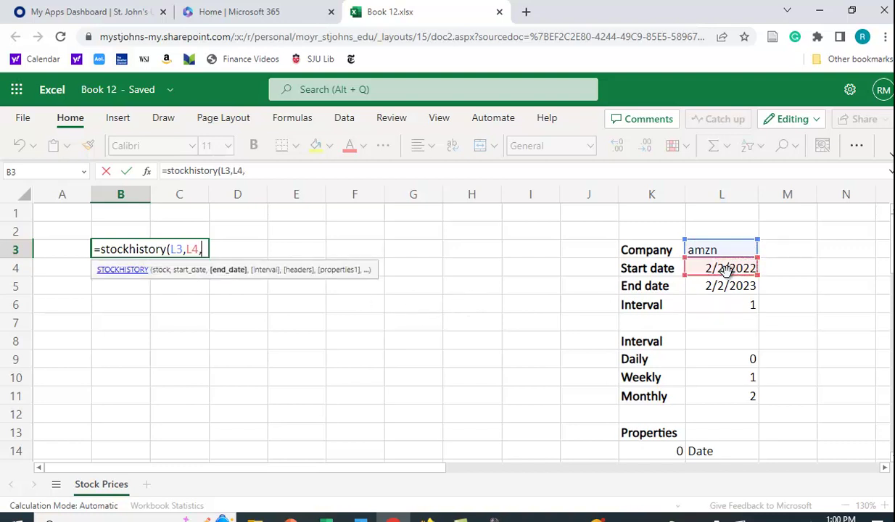
{"action": "left_click", "coordinate": [748, 291]}
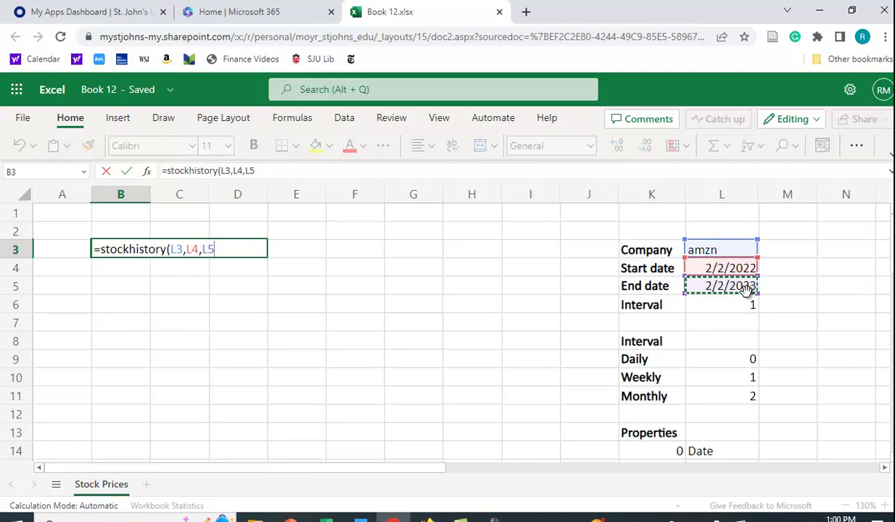
{"action": "type", "text": ","}
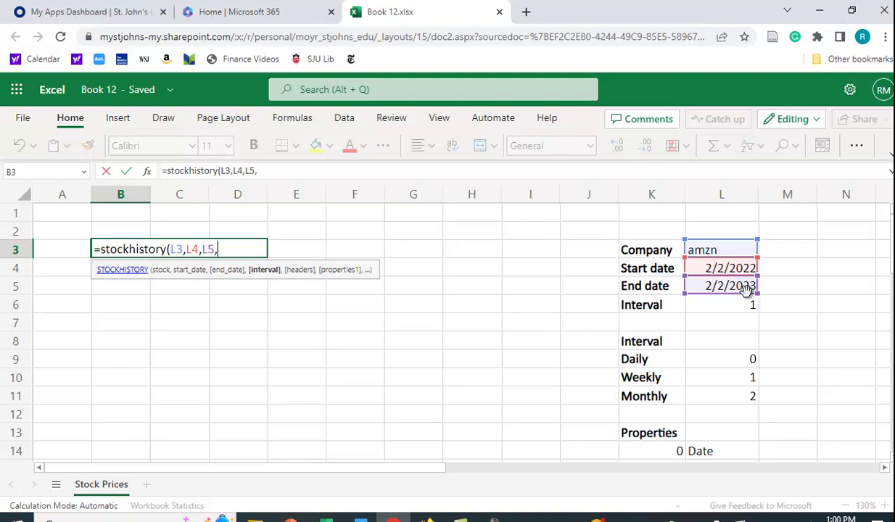
{"action": "left_click", "coordinate": [726, 304]}
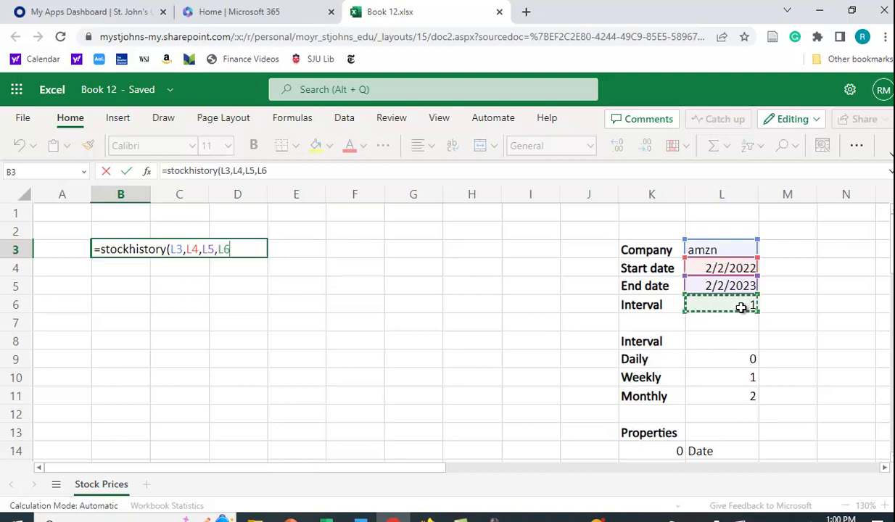
{"action": "type", "text": ","}
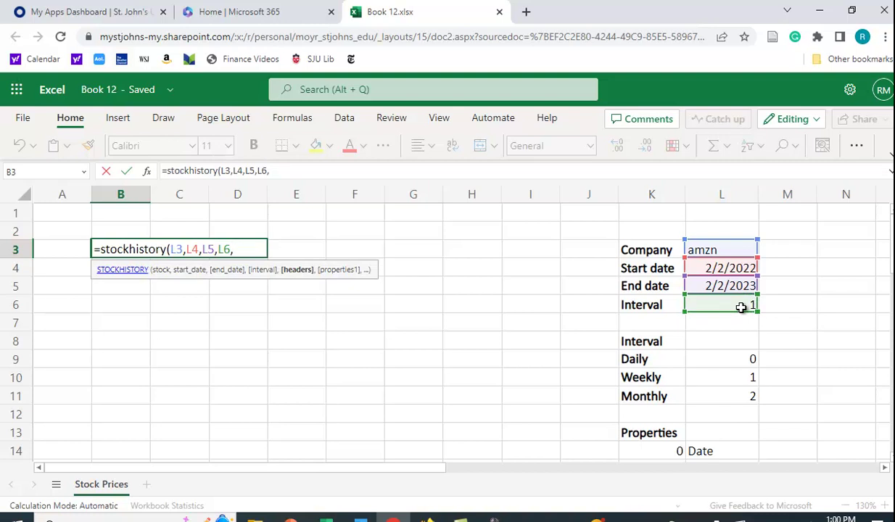
Step: Complete the STOCKHISTORY formula in B3 with headers set to 1 and properties 0,1,2,3,4,5
{"action": "type", "text": "1,"}
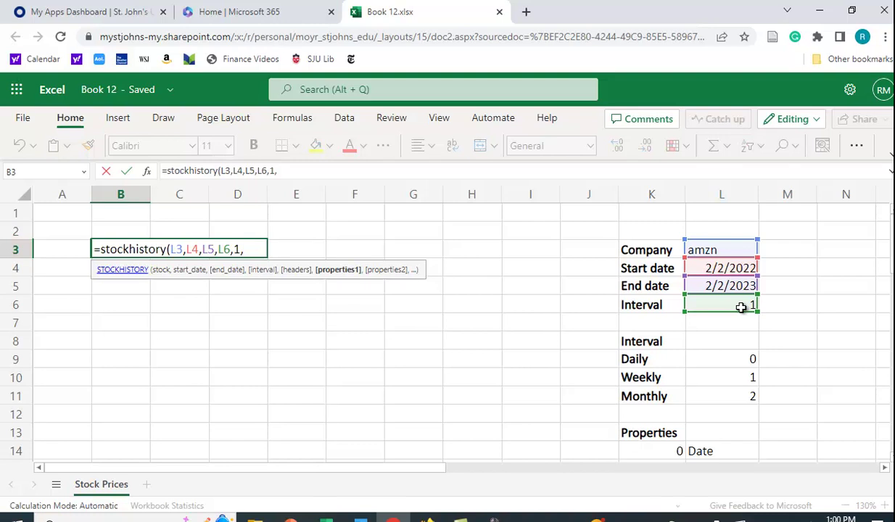
{"action": "scroll", "coordinate": [798, 336], "scroll_direction": "down", "scroll_amount": 3}
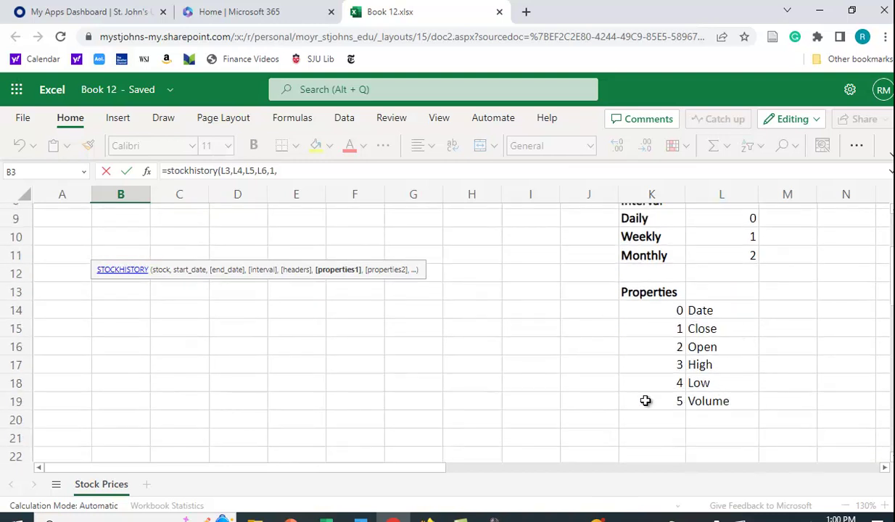
{"action": "scroll", "coordinate": [570, 400], "scroll_direction": "up", "scroll_amount": 3}
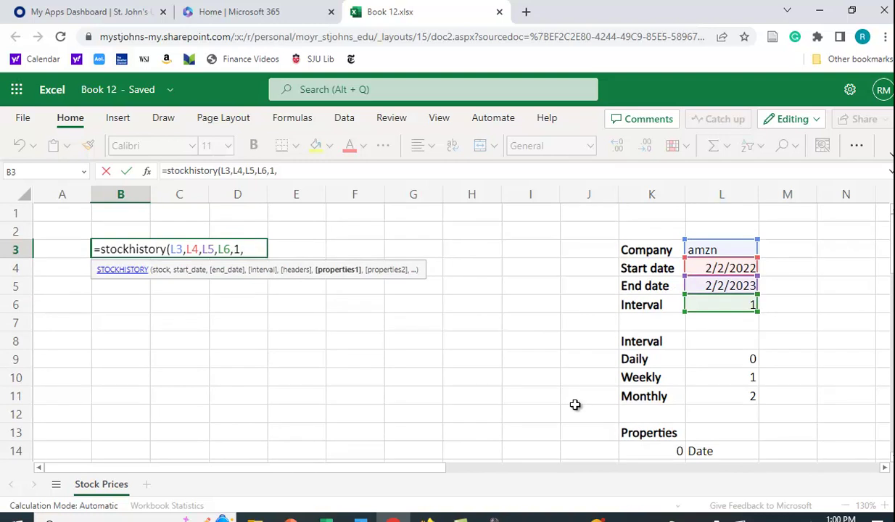
{"action": "type", "text": "0,1,2,3,"}
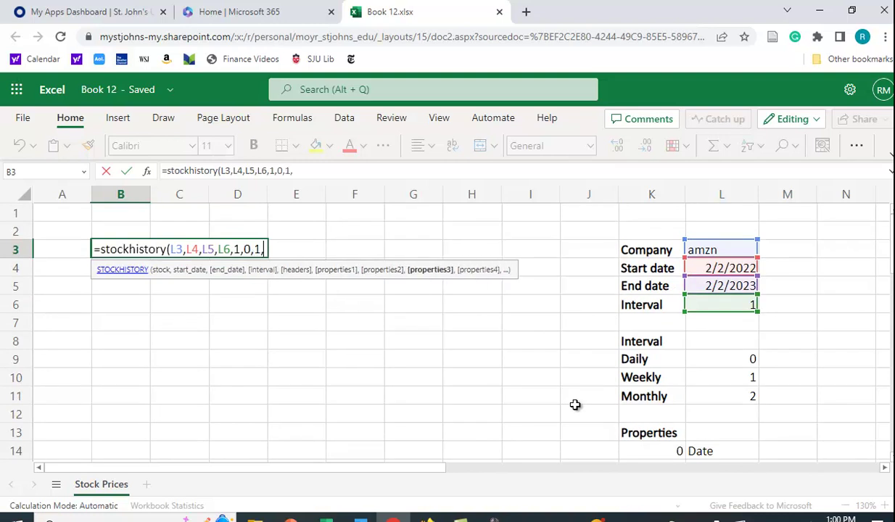
{"action": "type", "text": "4"}
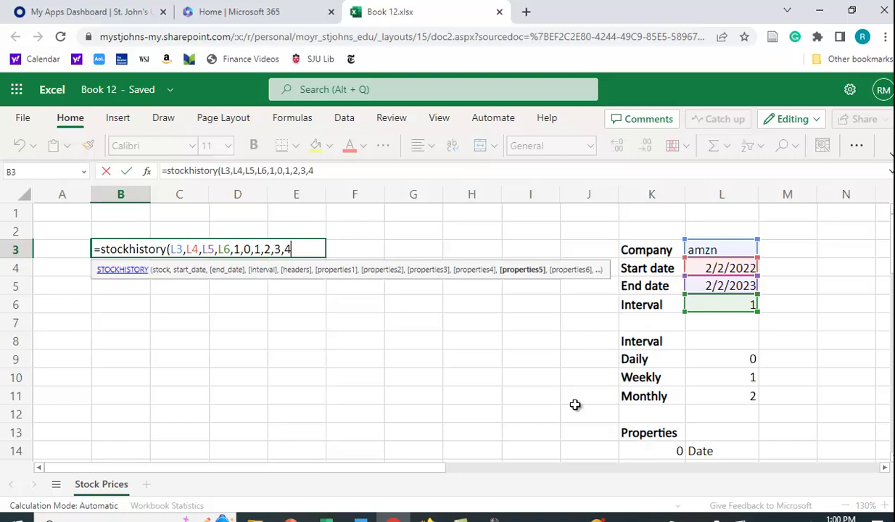
{"action": "type", "text": ",5)"}
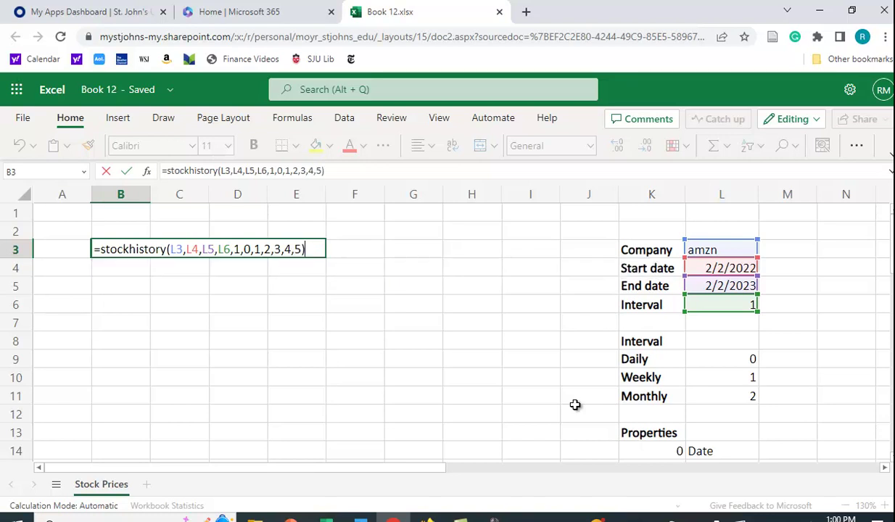
{"action": "key", "text": "Return"}
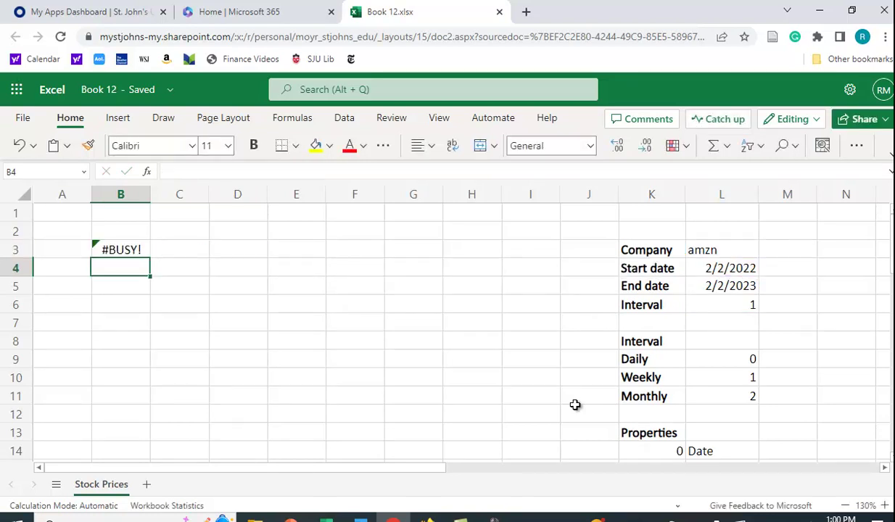
Step: Fit the widths of columns B and G to their contents and dismiss the financial market disclaimer
{"action": "double_click", "coordinate": [151, 195]}
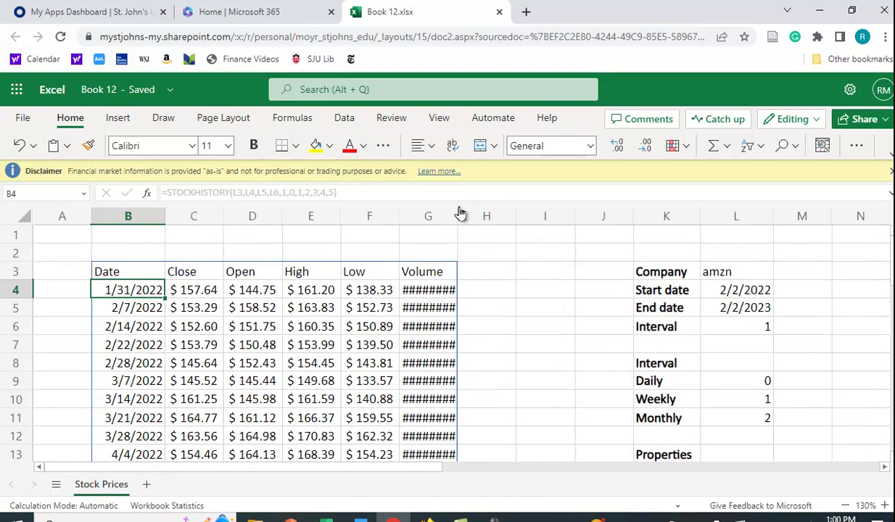
{"action": "left_click", "coordinate": [891, 171]}
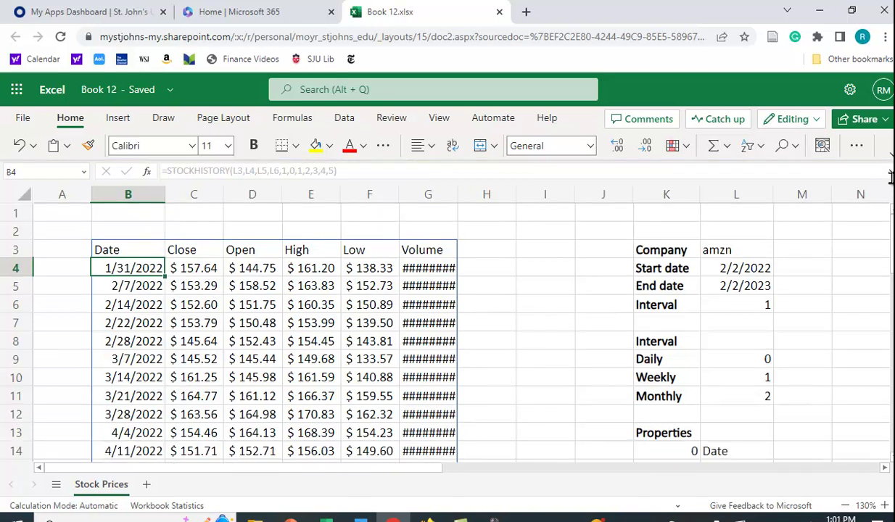
{"action": "double_click", "coordinate": [458, 195]}
Step: Review the weekly Amazon price table from its header row through the last date
{"action": "scroll", "coordinate": [508, 320], "scroll_direction": "down", "scroll_amount": 2}
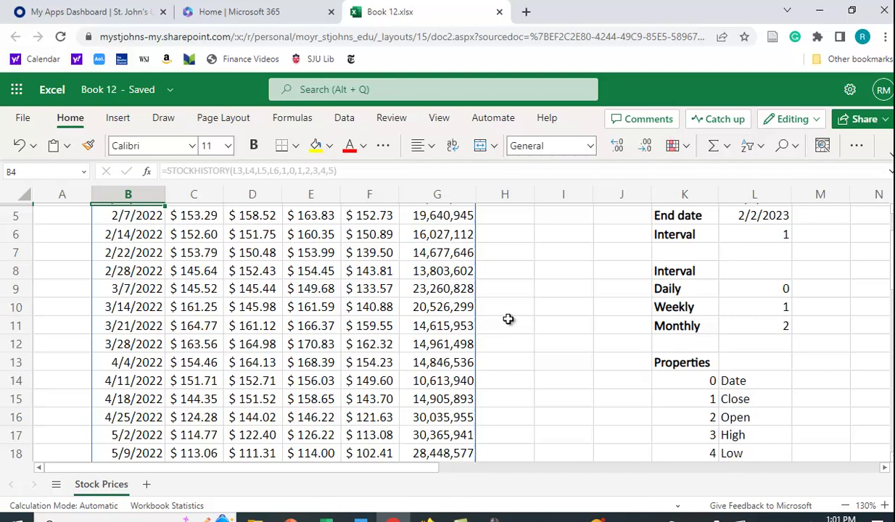
{"action": "scroll", "coordinate": [482, 327], "scroll_direction": "up", "scroll_amount": 2}
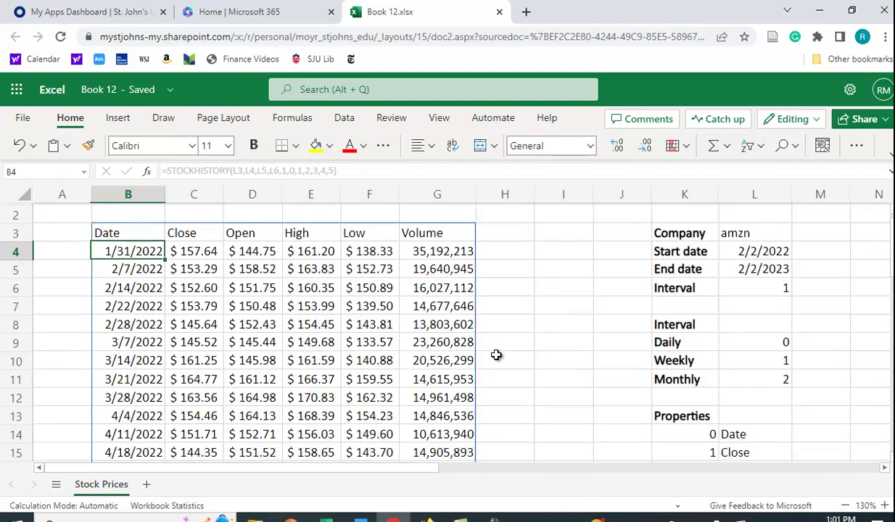
{"action": "scroll", "coordinate": [497, 359], "scroll_direction": "down", "scroll_amount": 5}
{"action": "scroll", "coordinate": [498, 370], "scroll_direction": "down", "scroll_amount": 10}
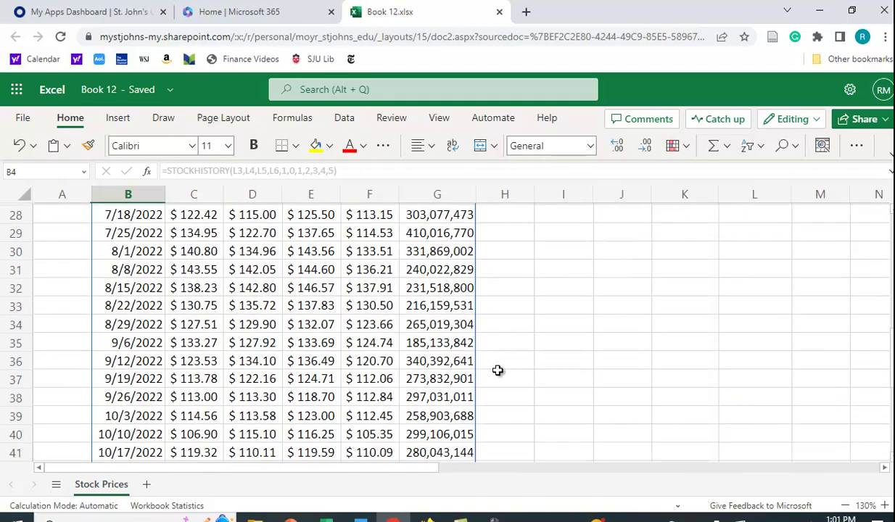
{"action": "scroll", "coordinate": [497, 375], "scroll_direction": "down", "scroll_amount": 4}
{"action": "scroll", "coordinate": [497, 376], "scroll_direction": "up", "scroll_amount": 10}
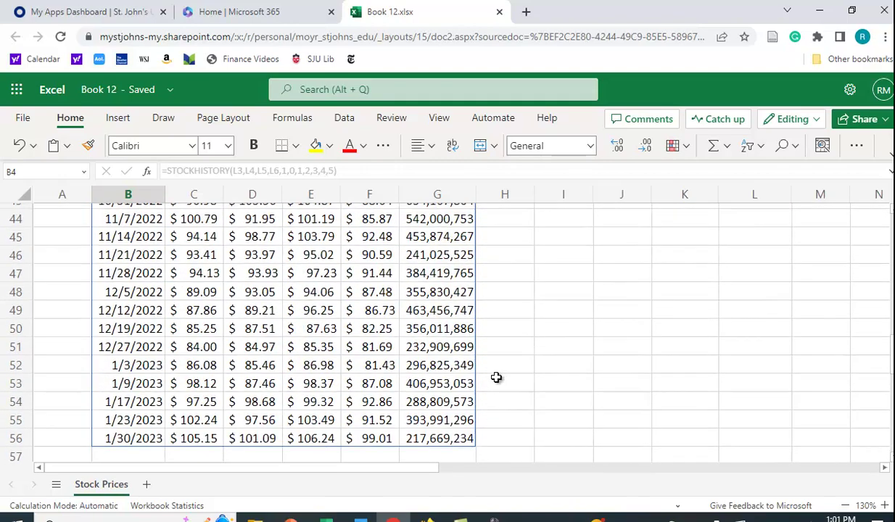
{"action": "scroll", "coordinate": [506, 408], "scroll_direction": "up", "scroll_amount": 8}
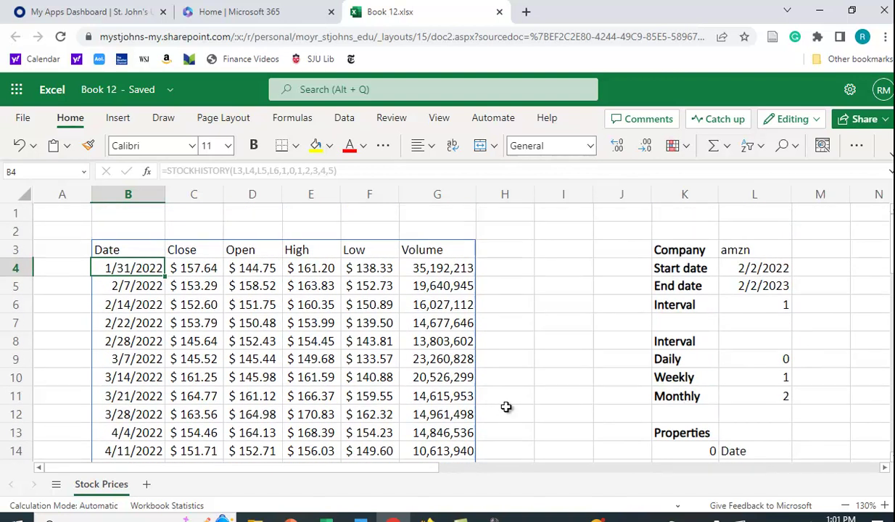
Step: Set the interval in cell L6 to 2 for monthly data
{"action": "left_click", "coordinate": [777, 306]}
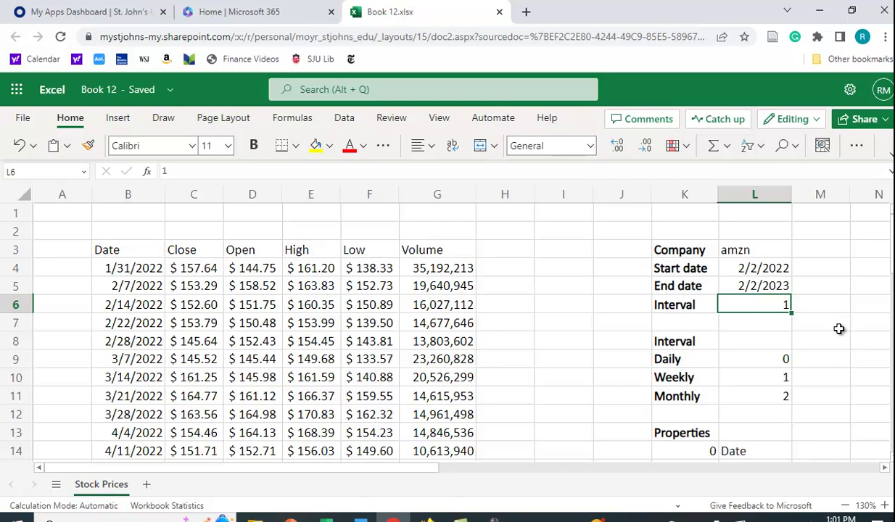
{"action": "type", "text": "2"}
{"action": "key", "text": "Return"}
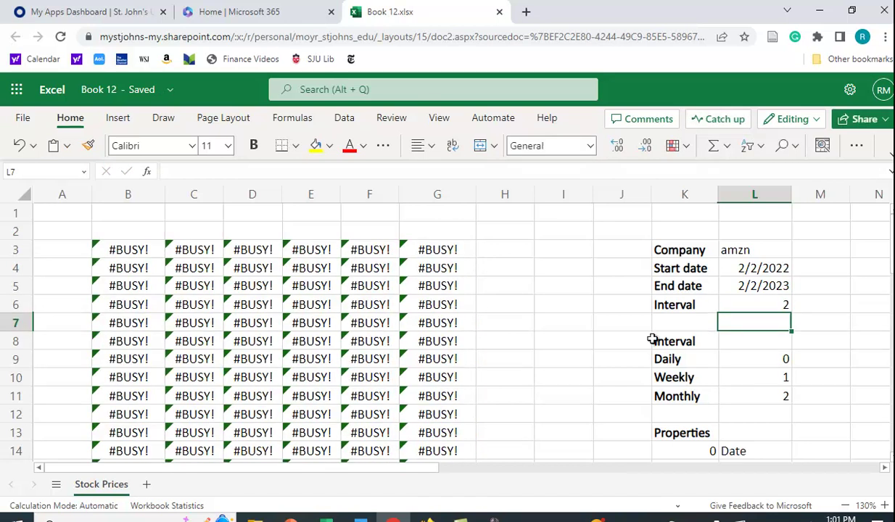
Step: Fit the width of the Volume column G to the monthly figures
{"action": "scroll", "coordinate": [584, 292], "scroll_direction": "down", "scroll_amount": 1}
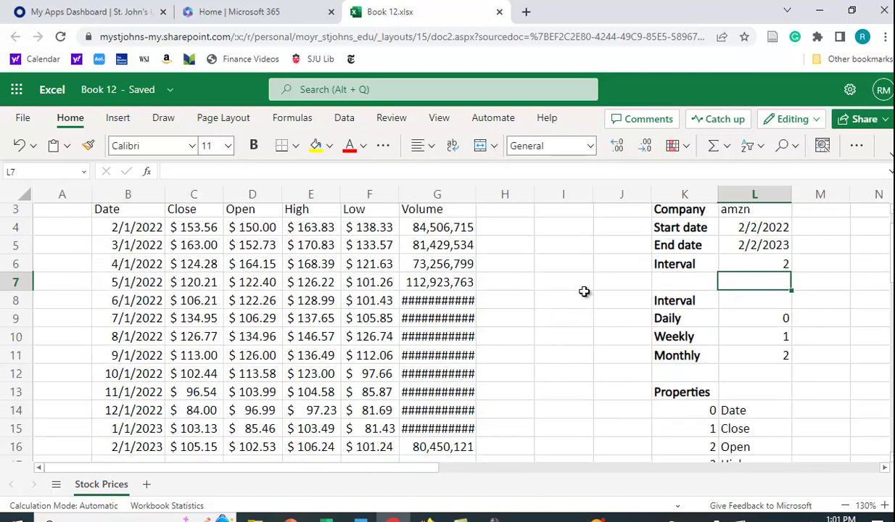
{"action": "scroll", "coordinate": [584, 292], "scroll_direction": "down", "scroll_amount": 2}
{"action": "scroll", "coordinate": [584, 292], "scroll_direction": "up", "scroll_amount": 3}
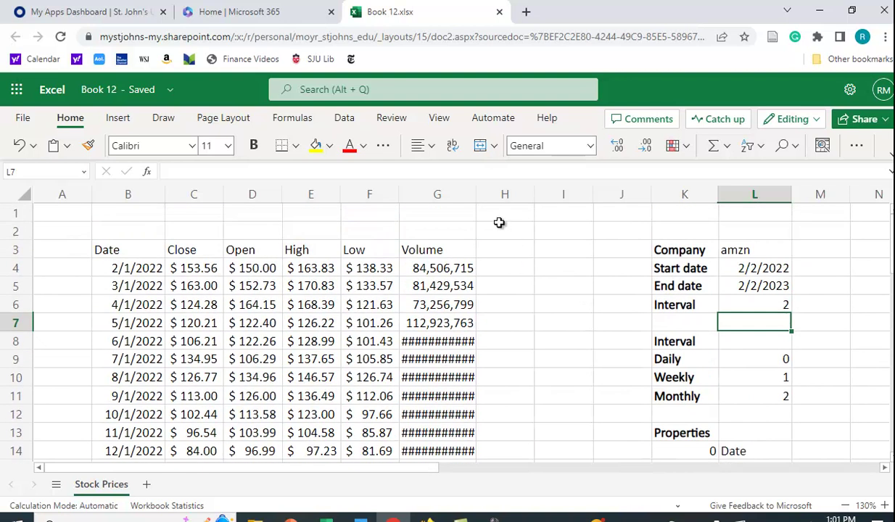
{"action": "double_click", "coordinate": [475, 195]}
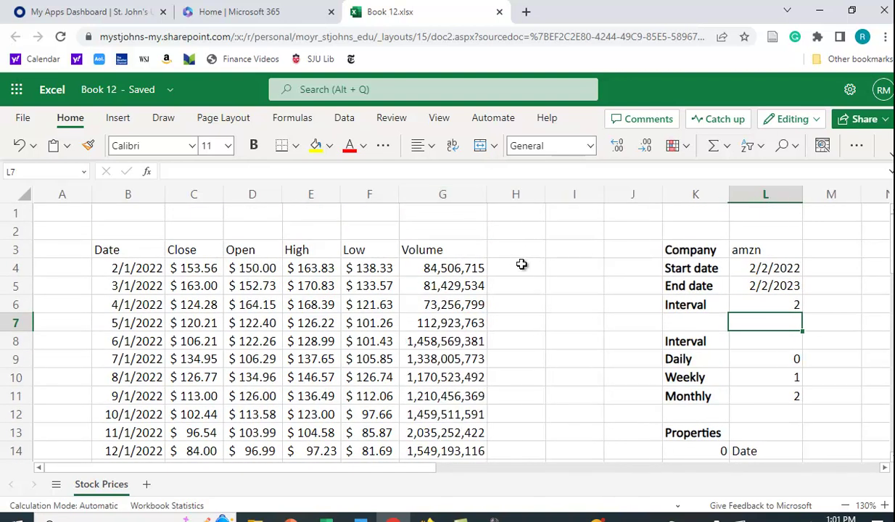
Step: Review the monthly Amazon price table from the first date to the last row
{"action": "scroll", "coordinate": [284, 383], "scroll_direction": "down", "scroll_amount": 3}
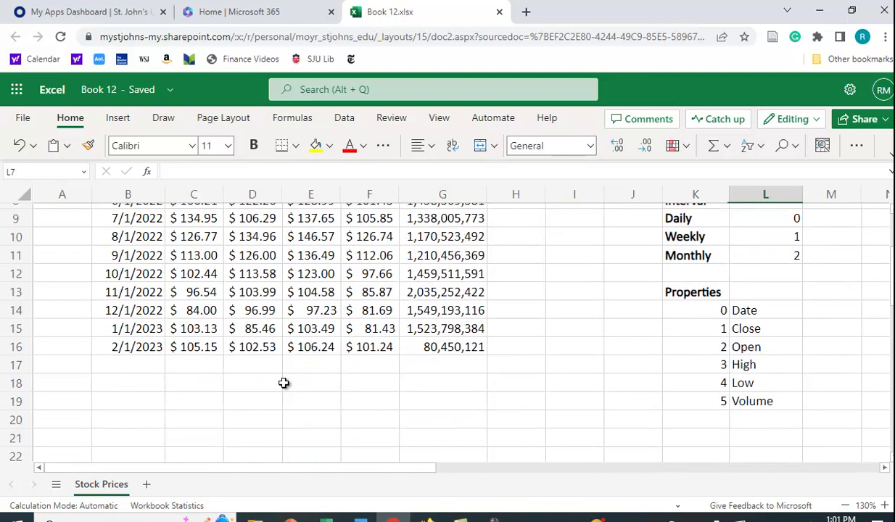
{"action": "scroll", "coordinate": [283, 383], "scroll_direction": "up", "scroll_amount": 3}
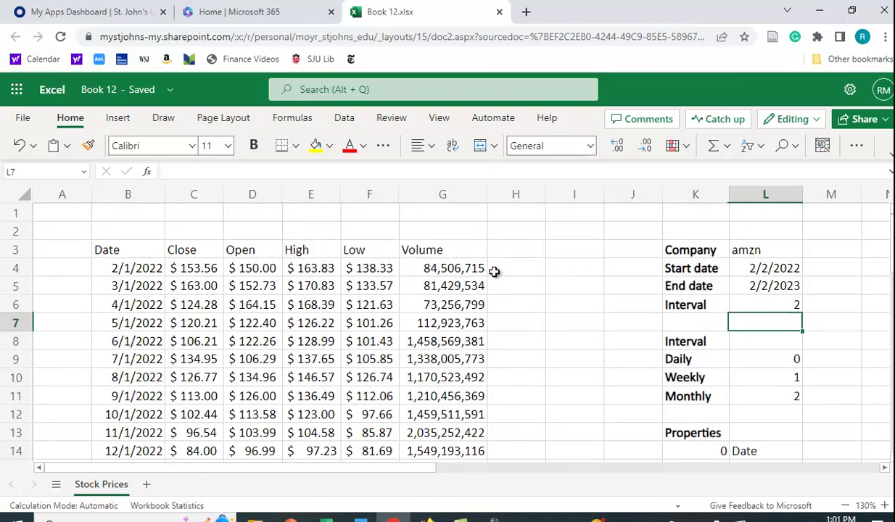
{"action": "scroll", "coordinate": [496, 283], "scroll_direction": "down", "scroll_amount": 2}
{"action": "scroll", "coordinate": [548, 374], "scroll_direction": "up", "scroll_amount": 2}
{"action": "scroll", "coordinate": [160, 327], "scroll_direction": "down", "scroll_amount": 4}
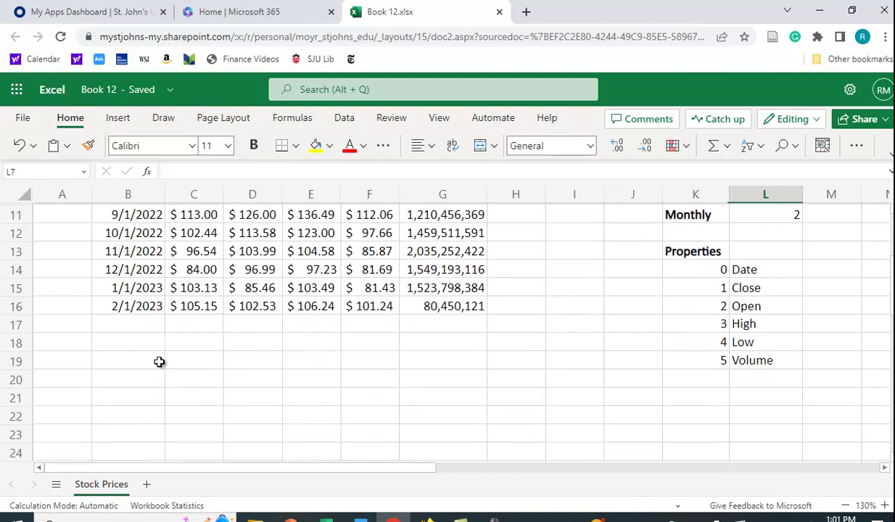
{"action": "scroll", "coordinate": [290, 407], "scroll_direction": "up", "scroll_amount": 4}
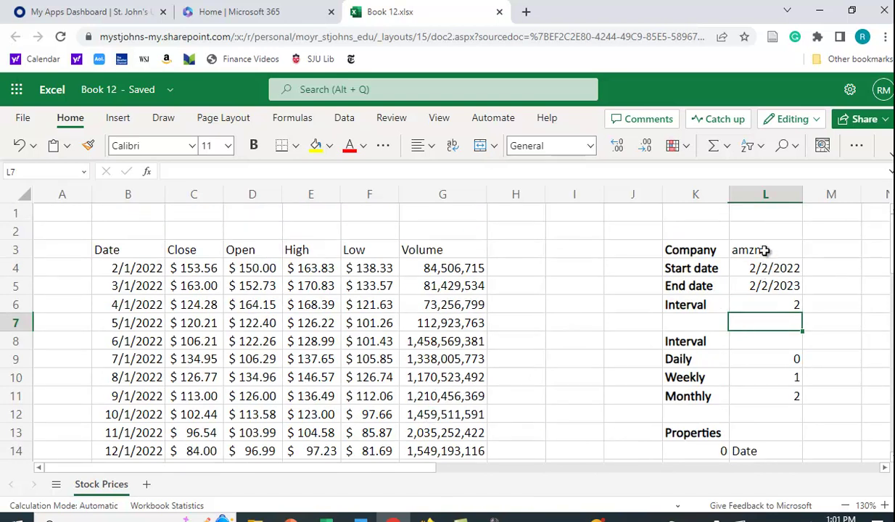
Step: Change the company ticker in cell L3 to jnj and check the updated monthly price table
{"action": "left_click", "coordinate": [742, 251]}
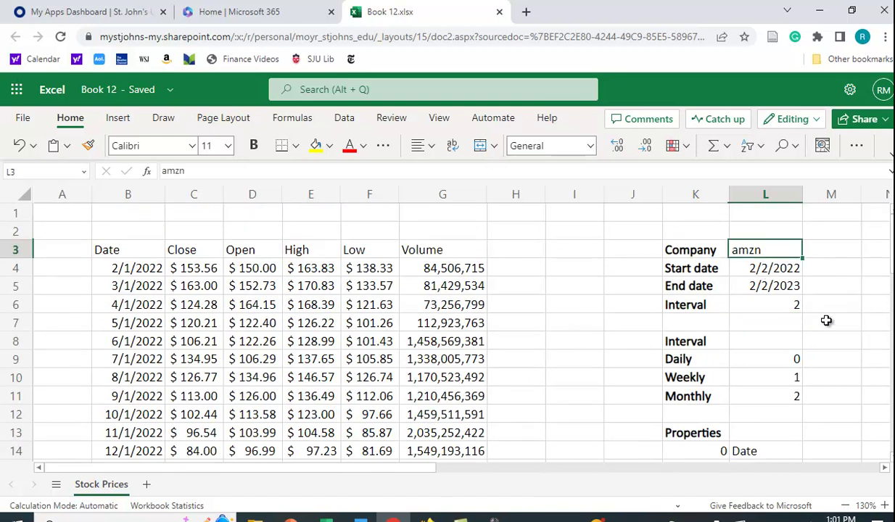
{"action": "type", "text": "jnj"}
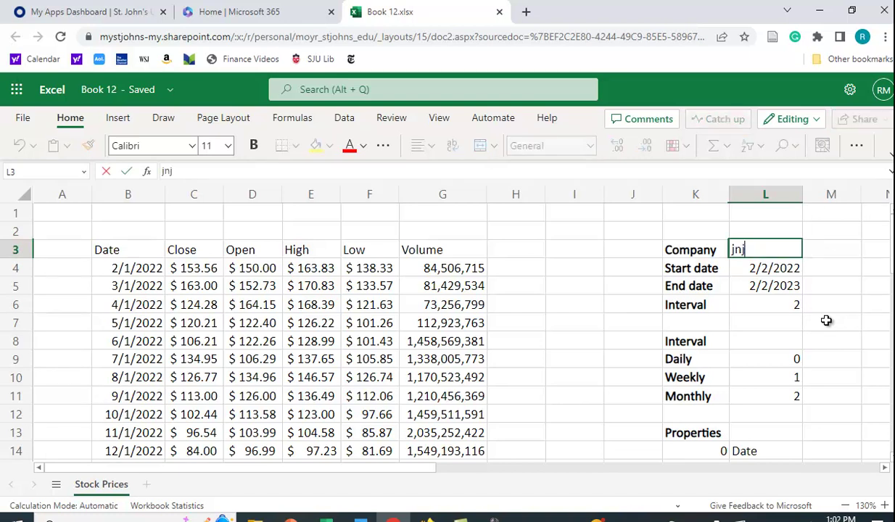
{"action": "key", "text": "Return"}
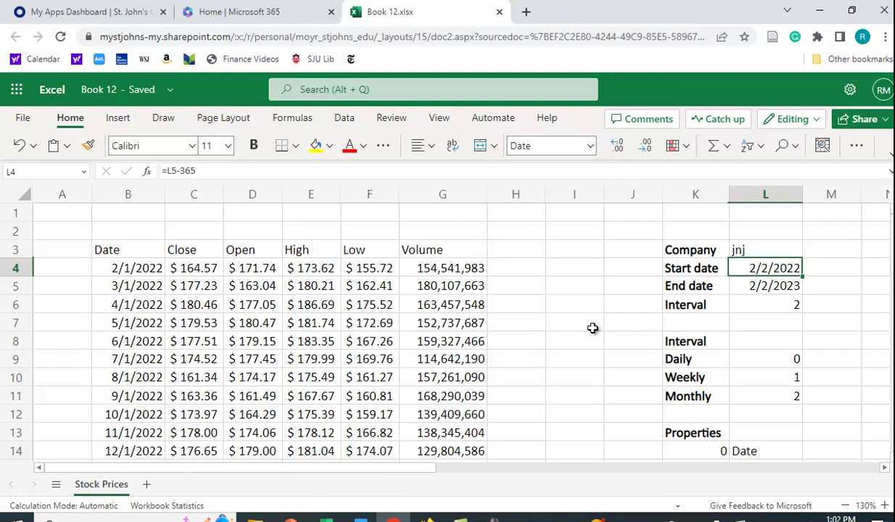
{"action": "scroll", "coordinate": [577, 334], "scroll_direction": "down", "scroll_amount": 3}
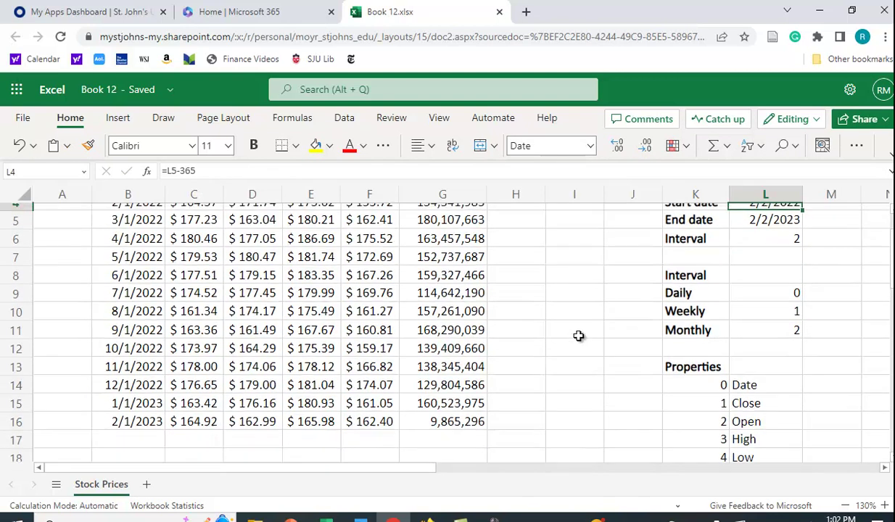
{"action": "scroll", "coordinate": [578, 336], "scroll_direction": "up", "scroll_amount": 3}
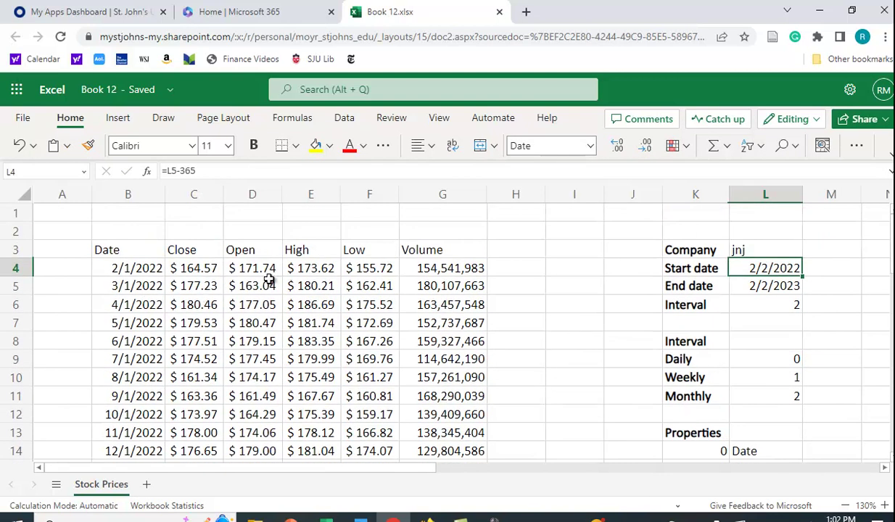